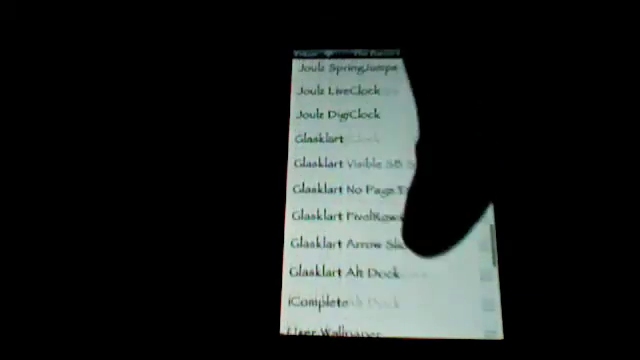
Step: Check the Joulz theme and Joulz WeatherIcon in WinterBoard's theme list
left_click(335, 125)
left_click(340, 89)
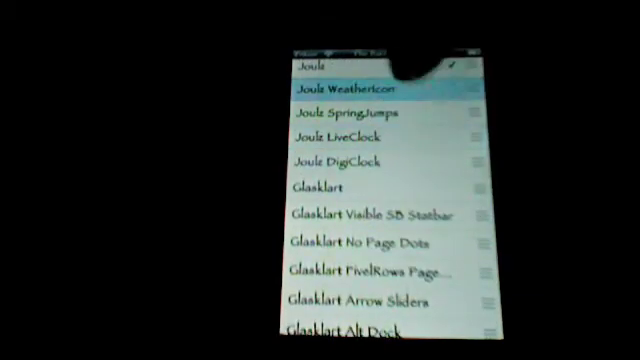